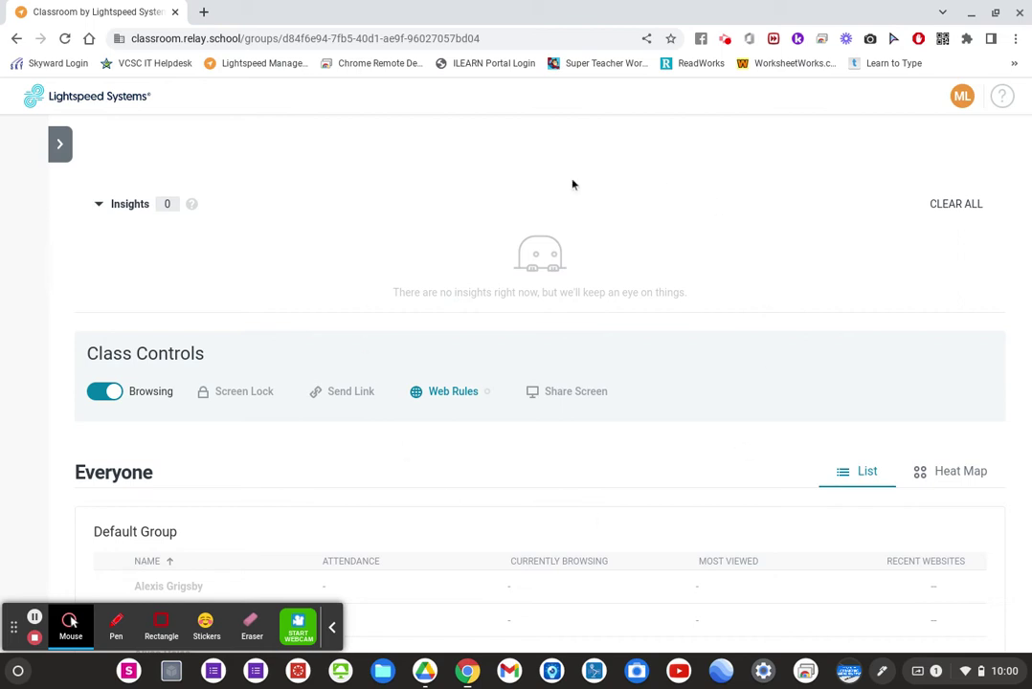
Step: Open the My Classes management page from the class switcher of the Conduct 22/23 class
{"action": "scroll", "coordinate": [309, 574], "scroll_direction": "down", "scroll_amount": 1}
{"action": "scroll", "coordinate": [309, 574], "scroll_direction": "down", "scroll_amount": 5}
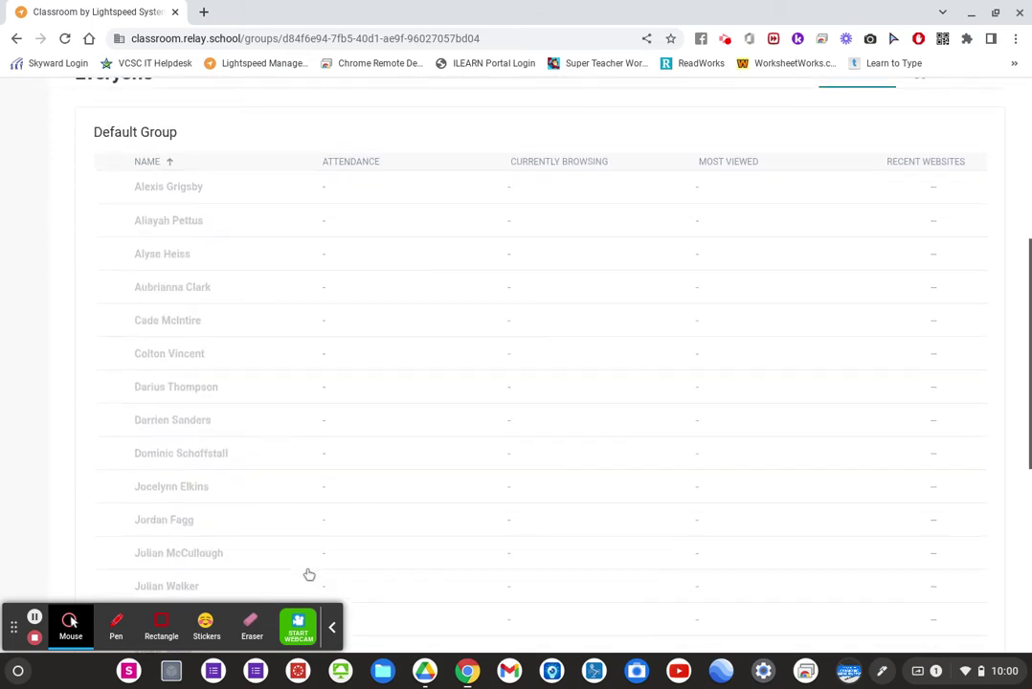
{"action": "scroll", "coordinate": [305, 336], "scroll_direction": "up", "scroll_amount": 1}
{"action": "scroll", "coordinate": [306, 336], "scroll_direction": "up", "scroll_amount": 3}
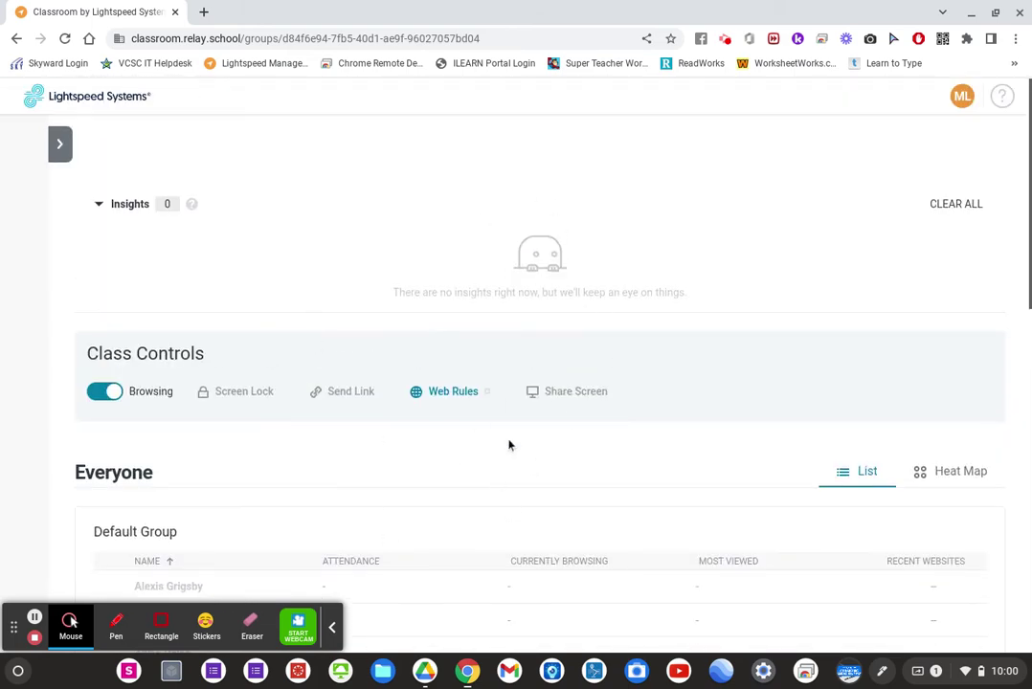
{"action": "left_click", "coordinate": [60, 144]}
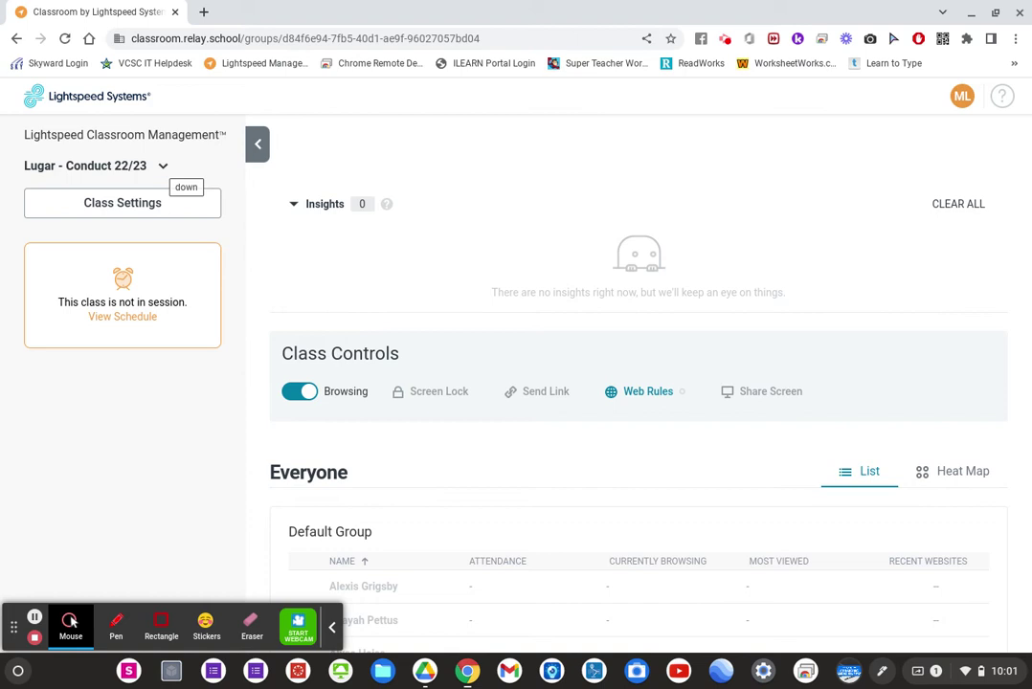
{"action": "left_click", "coordinate": [163, 169]}
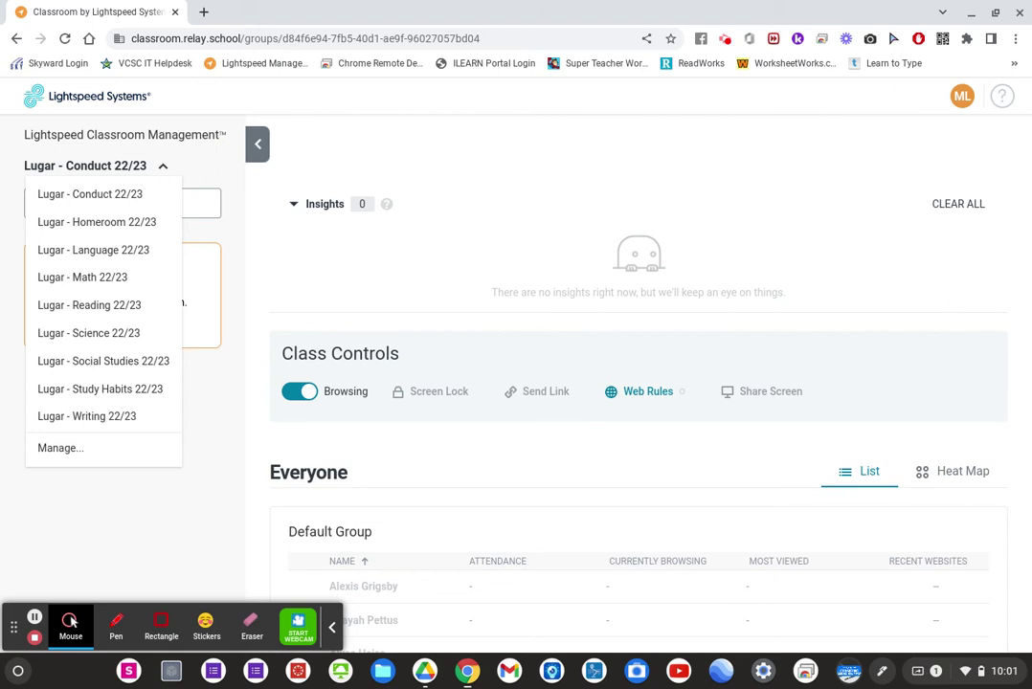
{"action": "scroll", "coordinate": [138, 374], "scroll_direction": "down", "scroll_amount": 2}
{"action": "scroll", "coordinate": [138, 374], "scroll_direction": "up", "scroll_amount": 2}
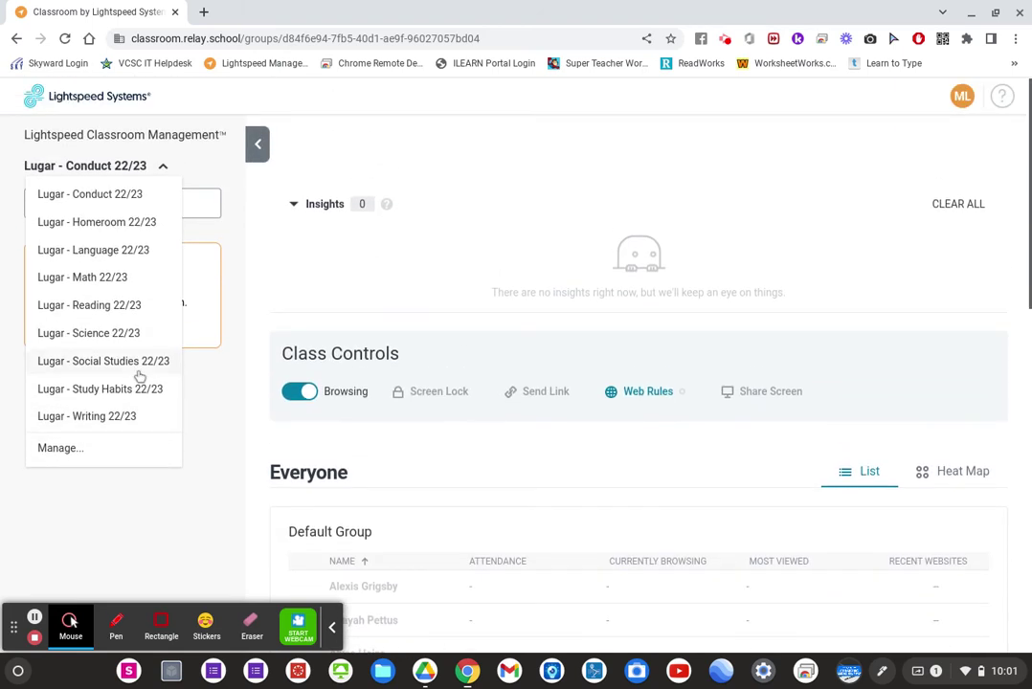
{"action": "left_click", "coordinate": [61, 449]}
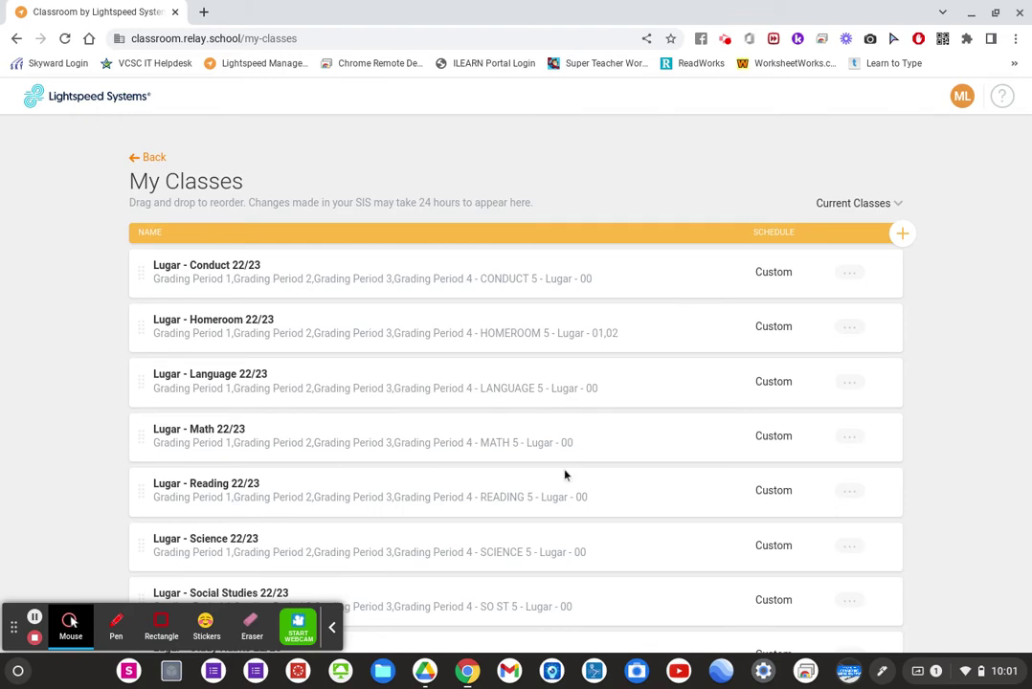
Step: Look through the current classes, and switch the list to the hidden classes to review them
{"action": "scroll", "coordinate": [561, 460], "scroll_direction": "down", "scroll_amount": 5}
{"action": "scroll", "coordinate": [560, 460], "scroll_direction": "up", "scroll_amount": 5}
{"action": "left_click", "coordinate": [892, 204]}
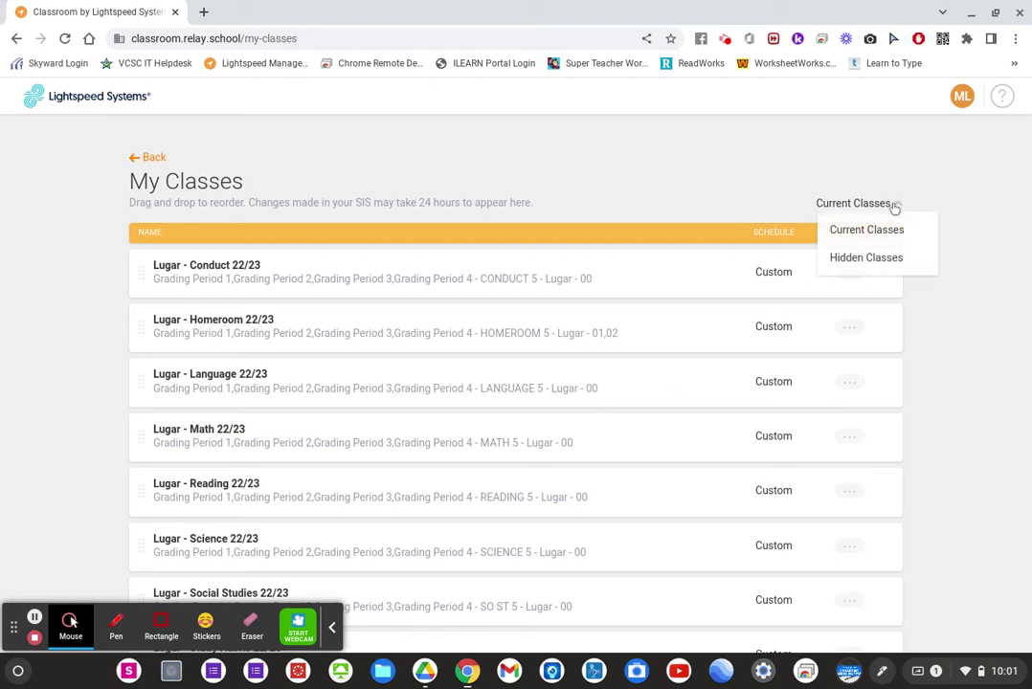
{"action": "left_click", "coordinate": [863, 259]}
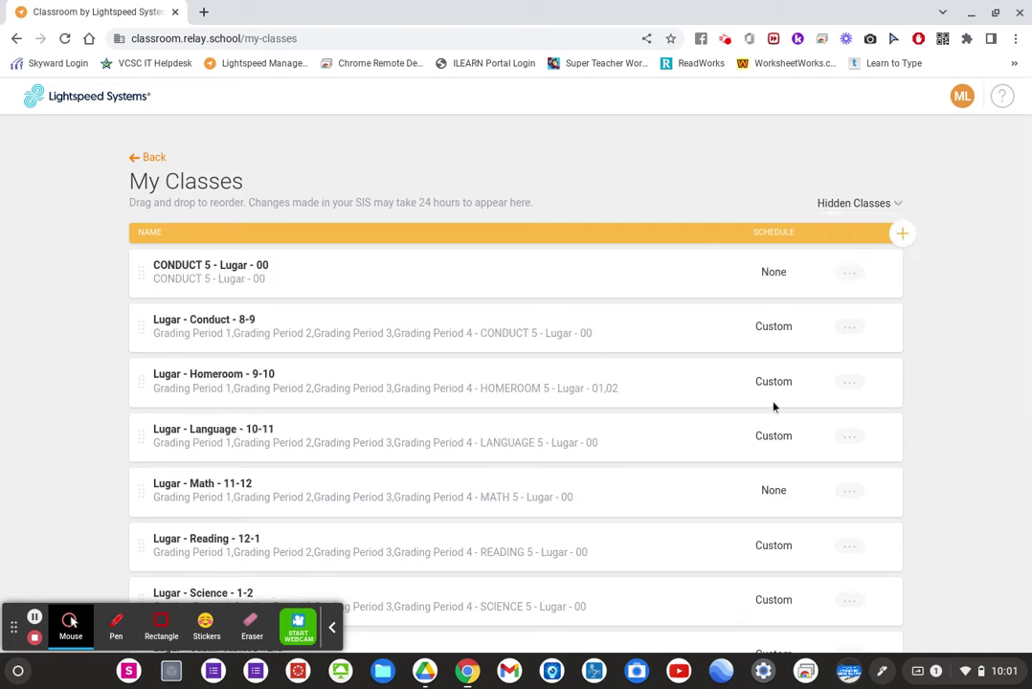
{"action": "scroll", "coordinate": [711, 490], "scroll_direction": "down", "scroll_amount": 5}
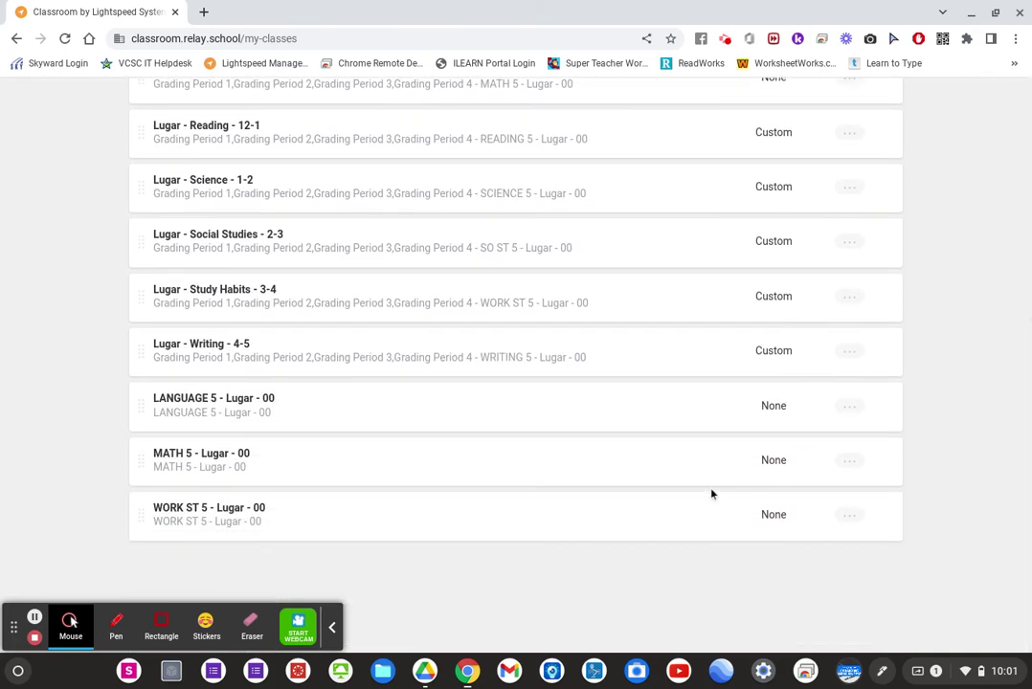
{"action": "scroll", "coordinate": [711, 494], "scroll_direction": "up", "scroll_amount": 5}
{"action": "scroll", "coordinate": [517, 431], "scroll_direction": "down", "scroll_amount": 5}
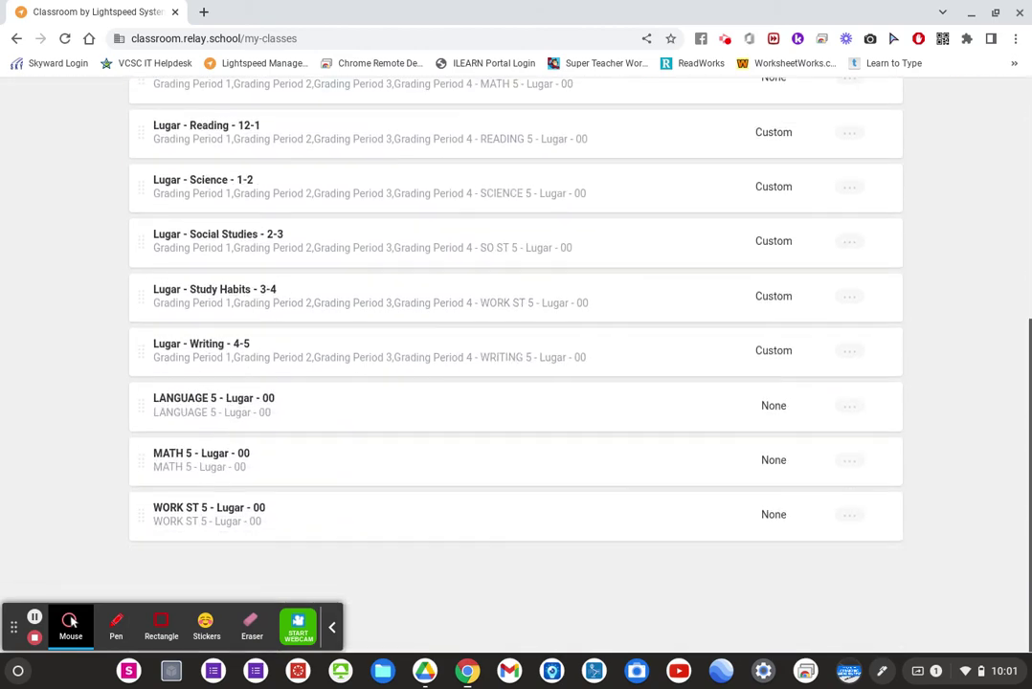
{"action": "scroll", "coordinate": [516, 431], "scroll_direction": "up", "scroll_amount": 5}
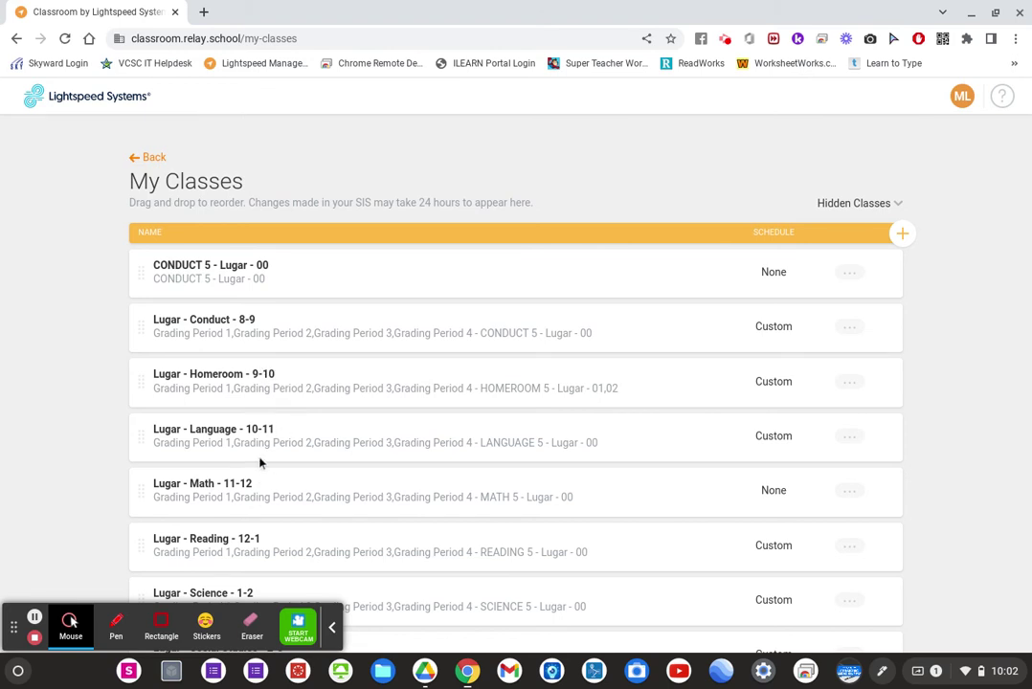
Step: Return the list to the current classes and examine the actions available for the Conduct 22/23 class
{"action": "left_click", "coordinate": [877, 202]}
{"action": "left_click", "coordinate": [871, 232]}
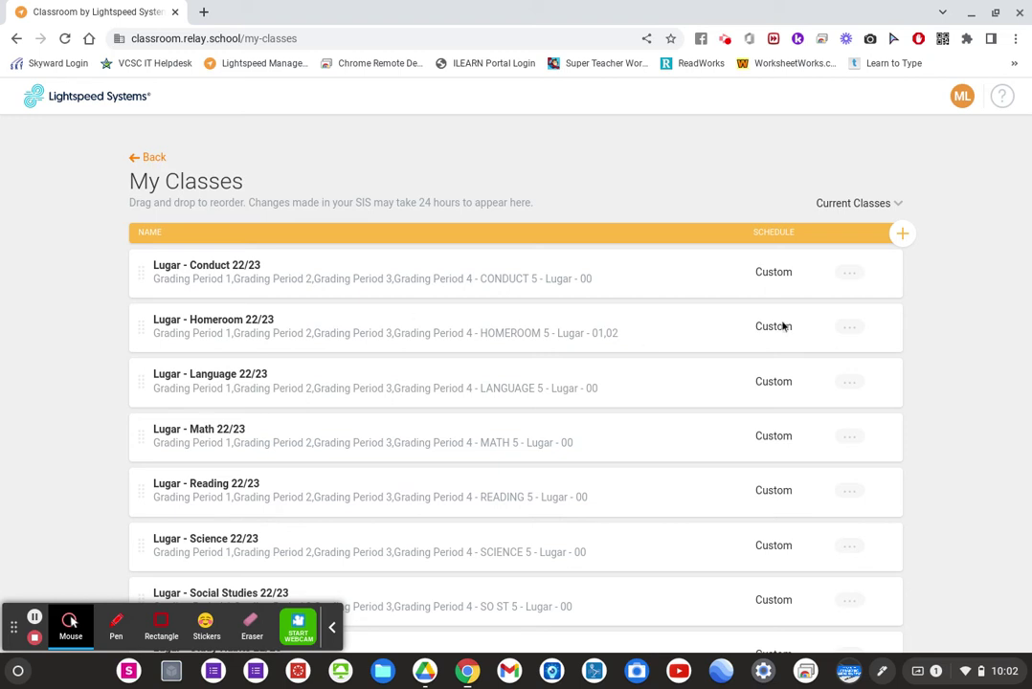
{"action": "left_click", "coordinate": [851, 277]}
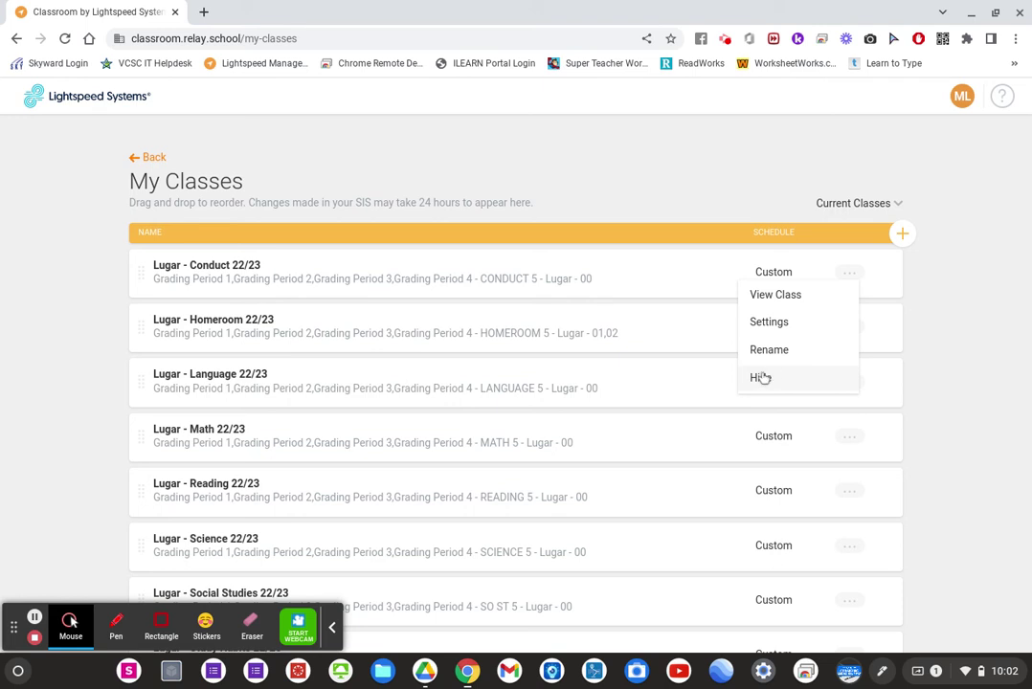
{"action": "left_click", "coordinate": [967, 325]}
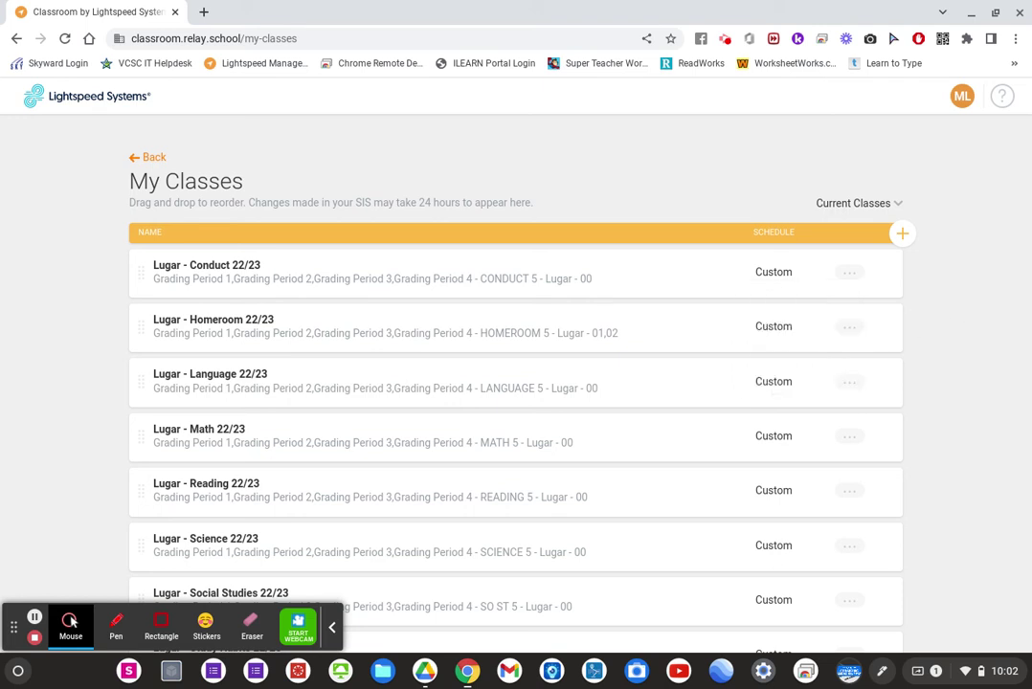
{"action": "scroll", "coordinate": [447, 465], "scroll_direction": "down", "scroll_amount": 2}
{"action": "scroll", "coordinate": [447, 465], "scroll_direction": "up", "scroll_amount": 3}
{"action": "scroll", "coordinate": [593, 521], "scroll_direction": "up", "scroll_amount": 3}
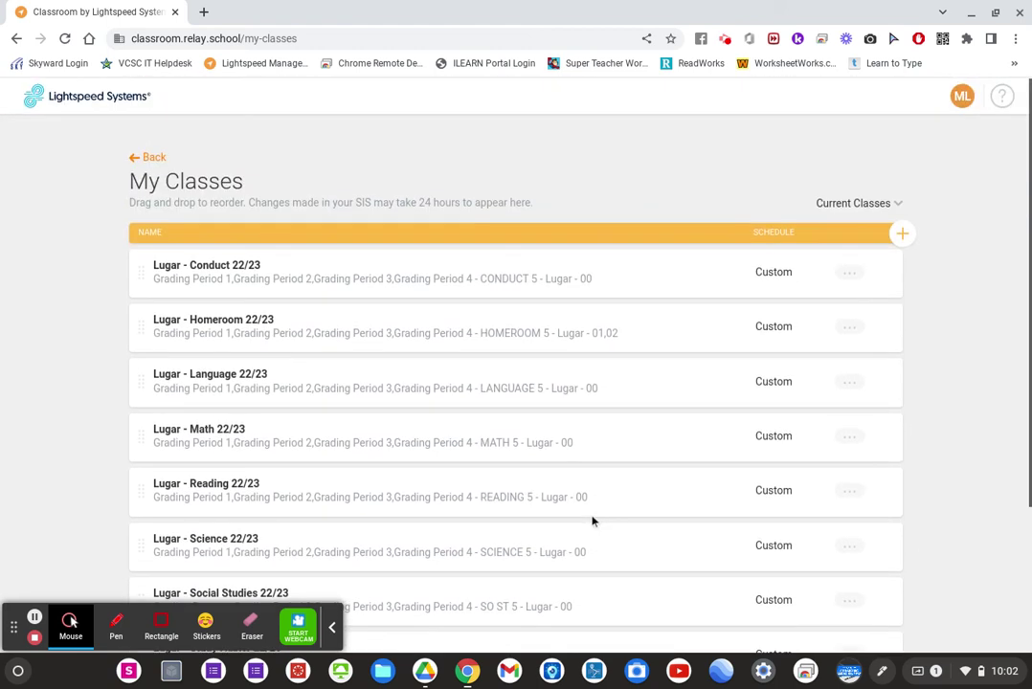
{"action": "left_click", "coordinate": [850, 276]}
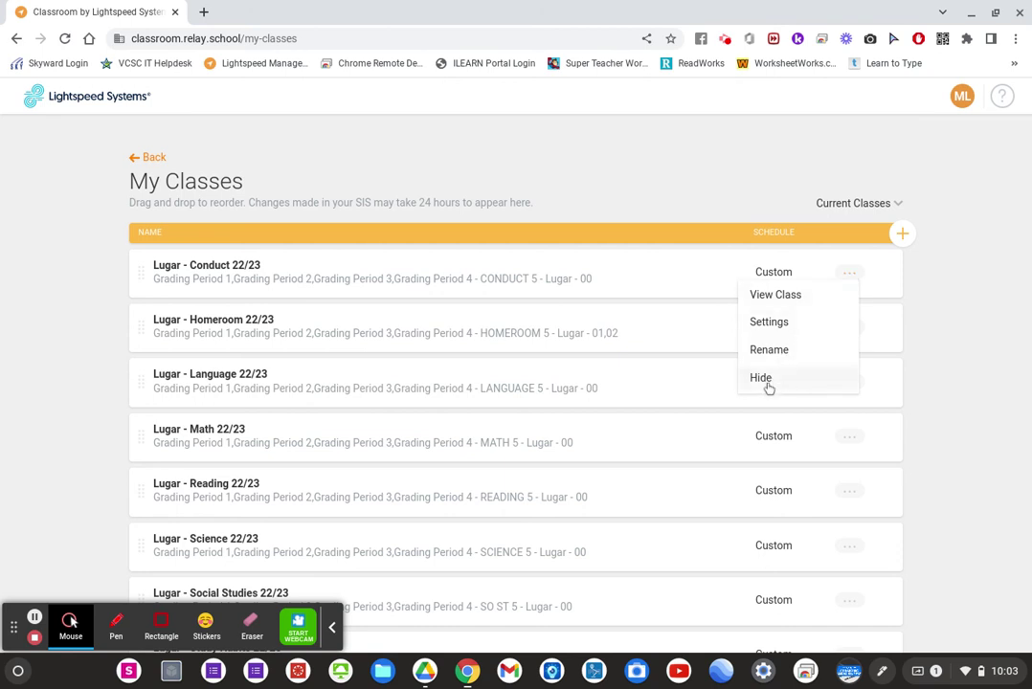
{"action": "left_click", "coordinate": [1016, 402]}
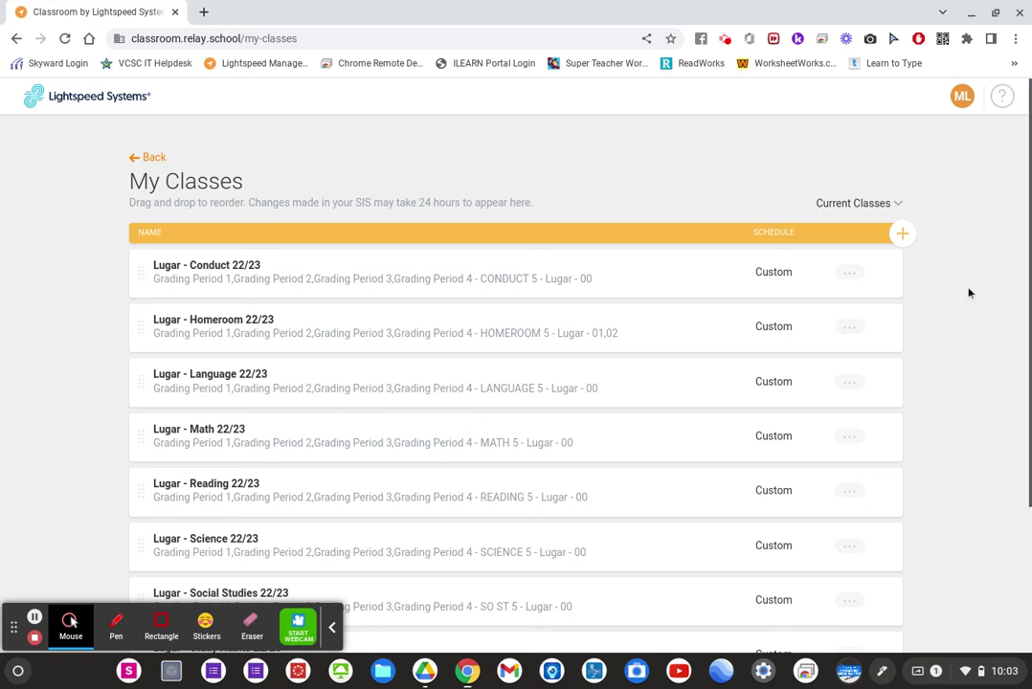
Step: Filter the list to hidden classes again and look through all of its entries
{"action": "left_click", "coordinate": [897, 203]}
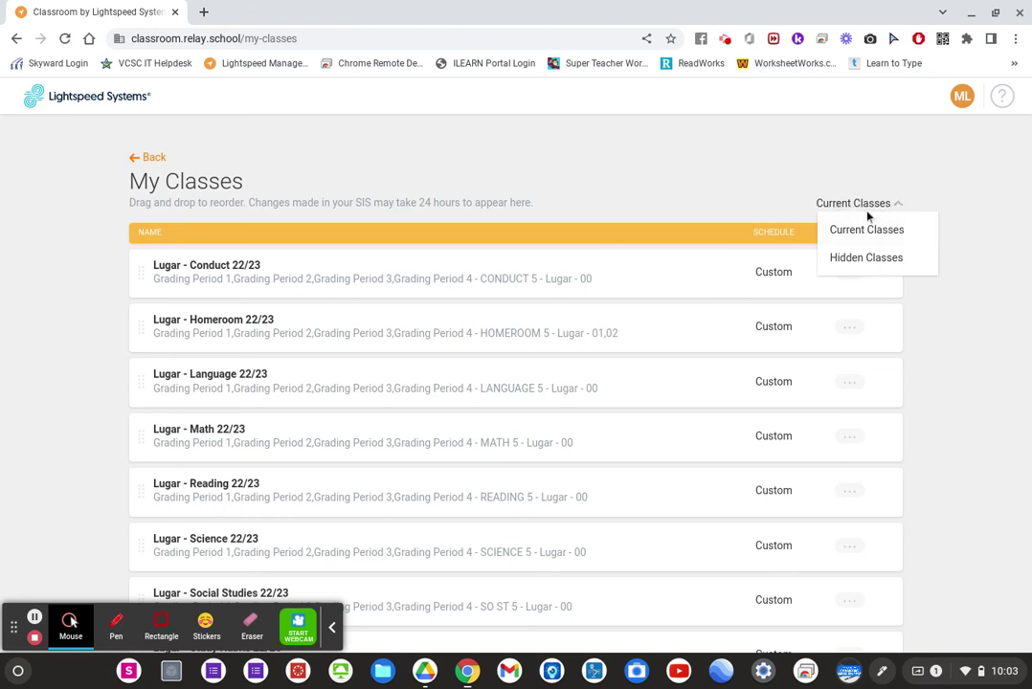
{"action": "left_click", "coordinate": [857, 259]}
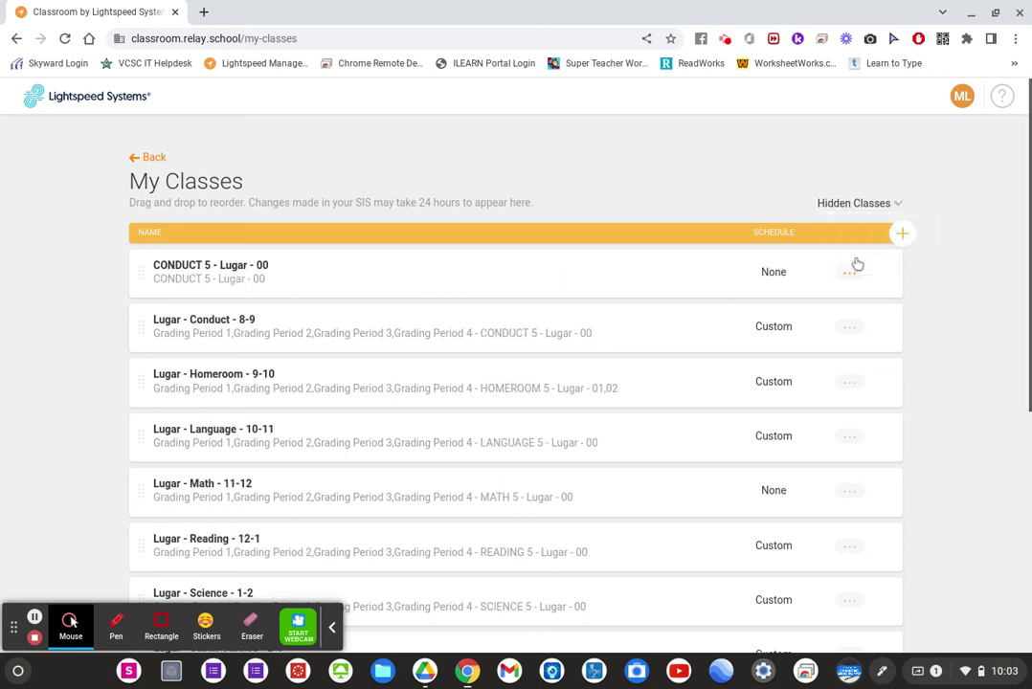
{"action": "scroll", "coordinate": [339, 449], "scroll_direction": "down", "scroll_amount": 5}
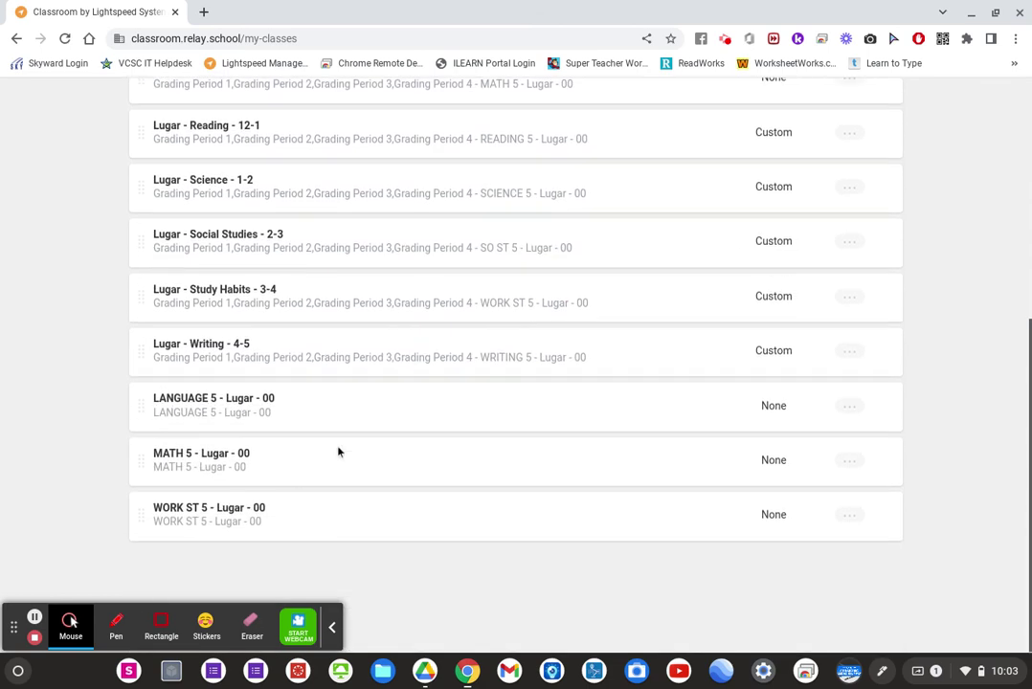
{"action": "key", "text": "Home"}
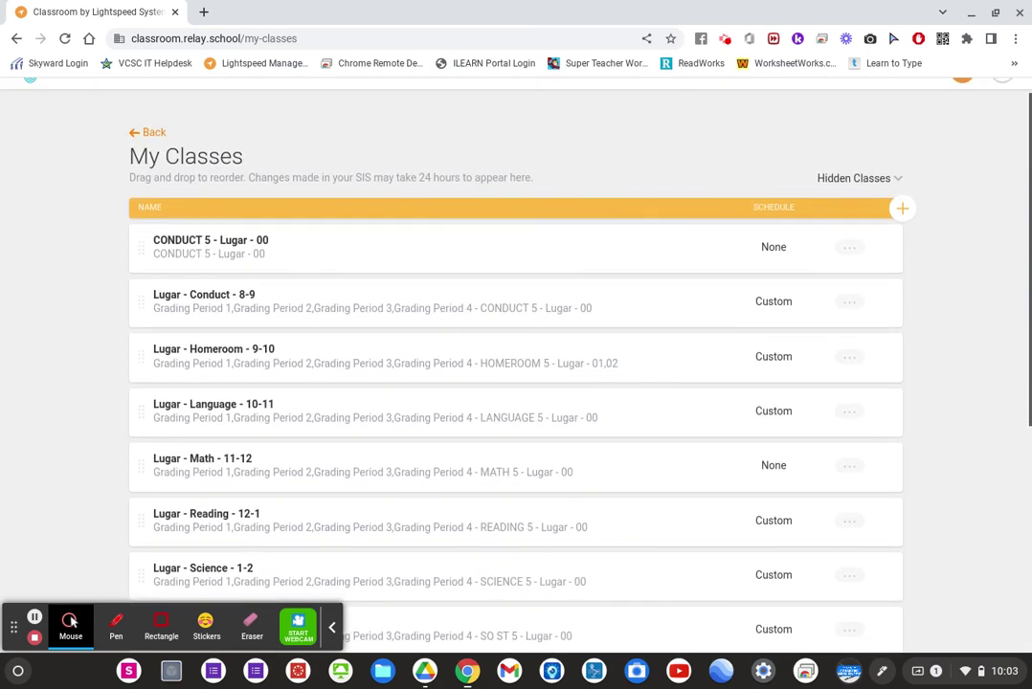
{"action": "key", "text": "End"}
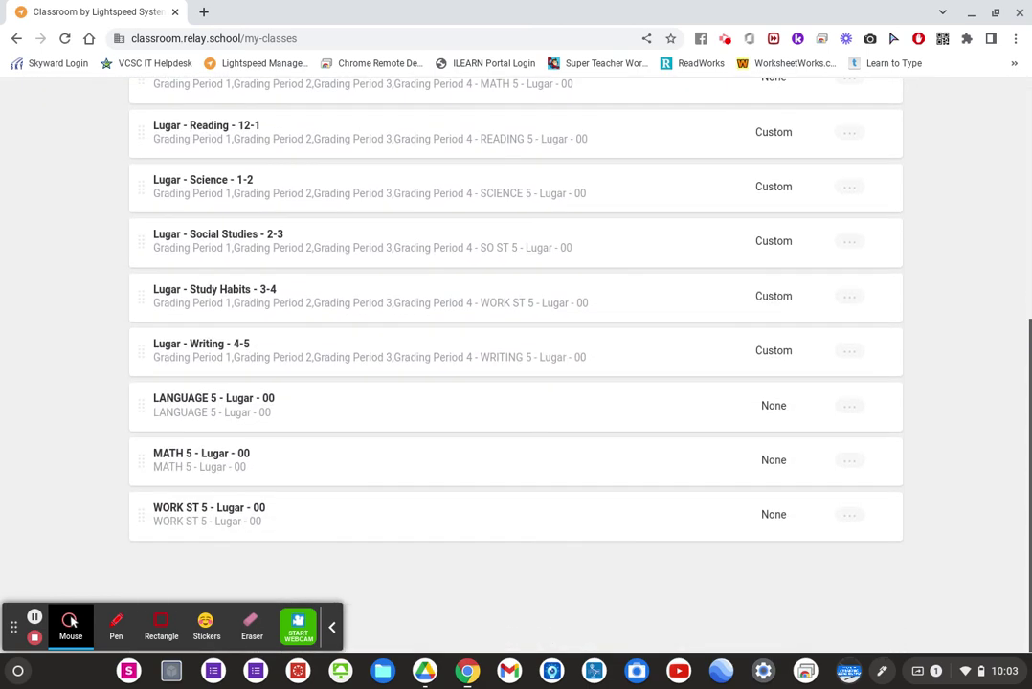
{"action": "key", "text": "Home"}
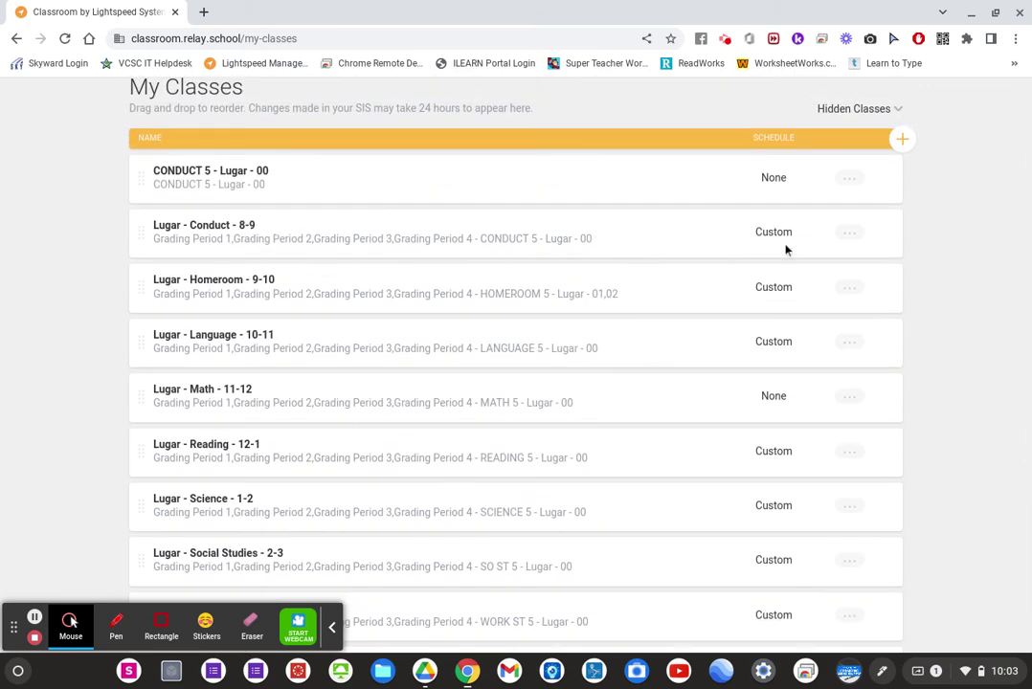
Step: Examine the actions available for the hidden Conduct 8-9 class and set the list back to current classes
{"action": "left_click", "coordinate": [850, 234]}
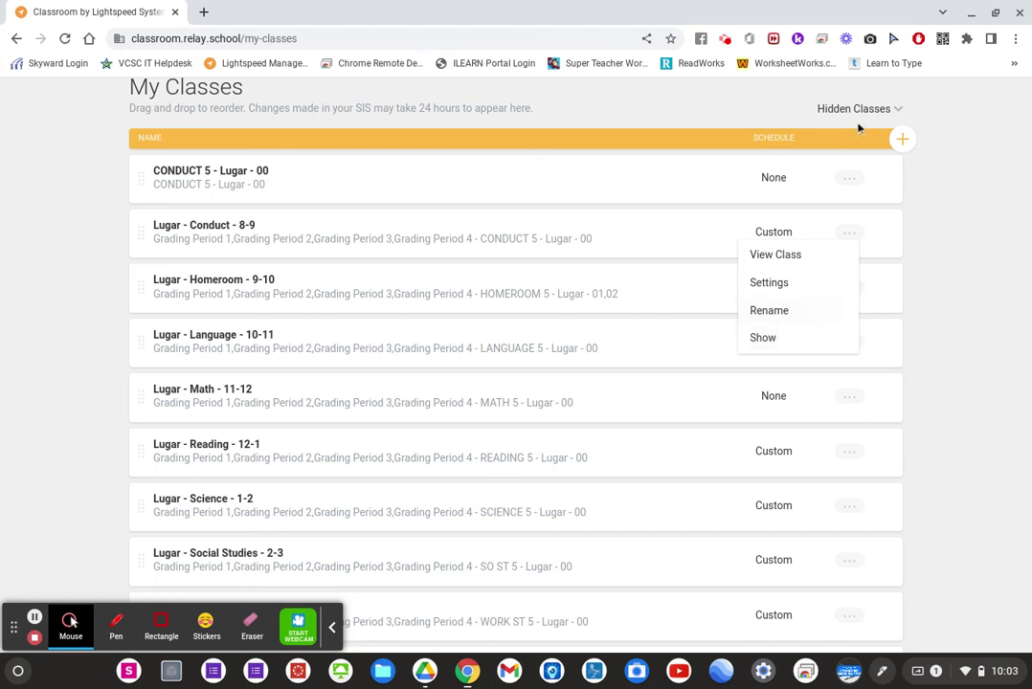
{"action": "left_click", "coordinate": [1016, 216]}
{"action": "left_click", "coordinate": [898, 110]}
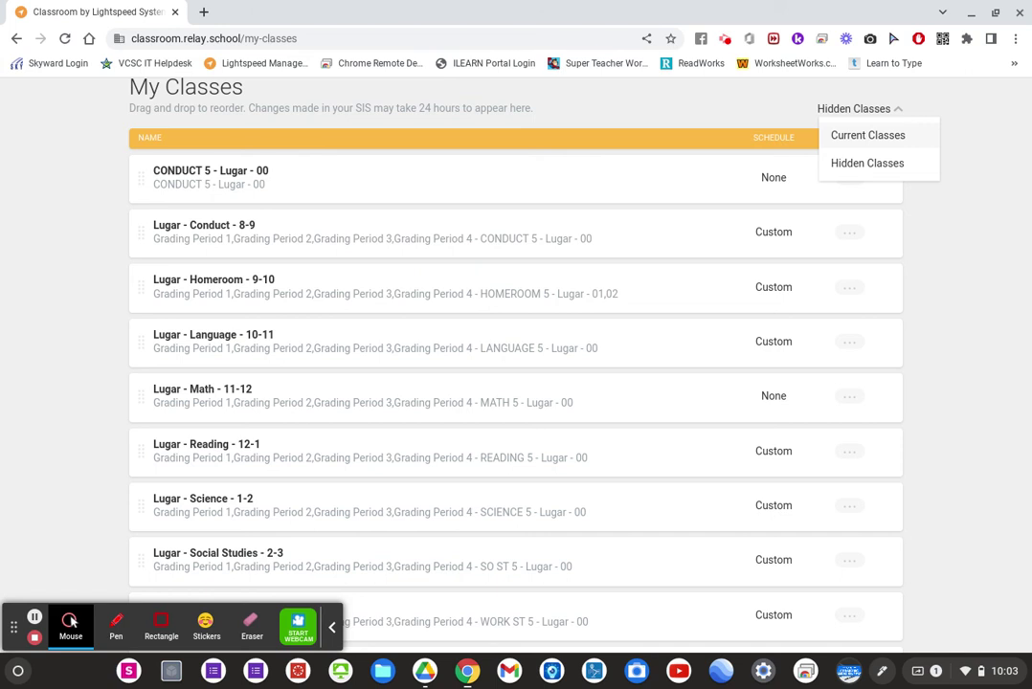
{"action": "left_click", "coordinate": [867, 135]}
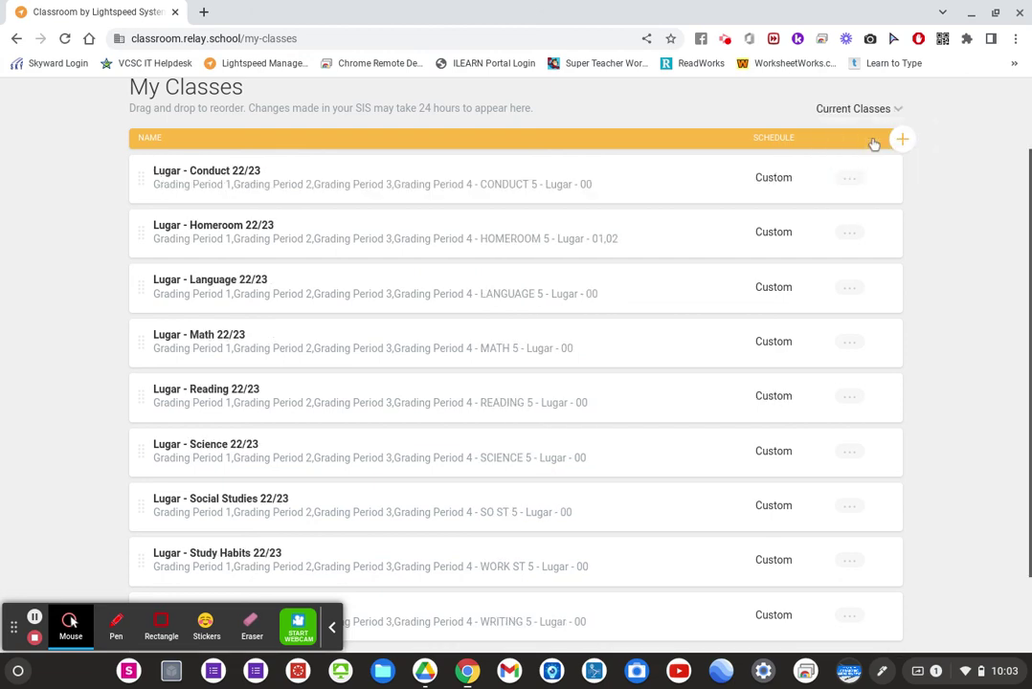